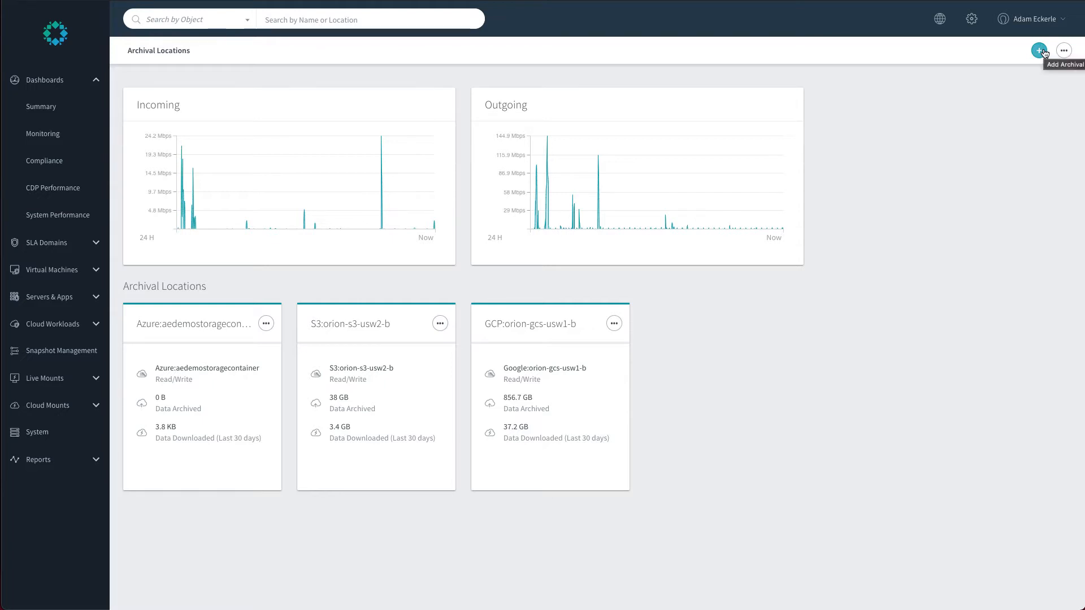
Open the Add Archival Location dialog and browse the list of available archive types.
{"action": "left_click", "coordinate": [1040, 51]}
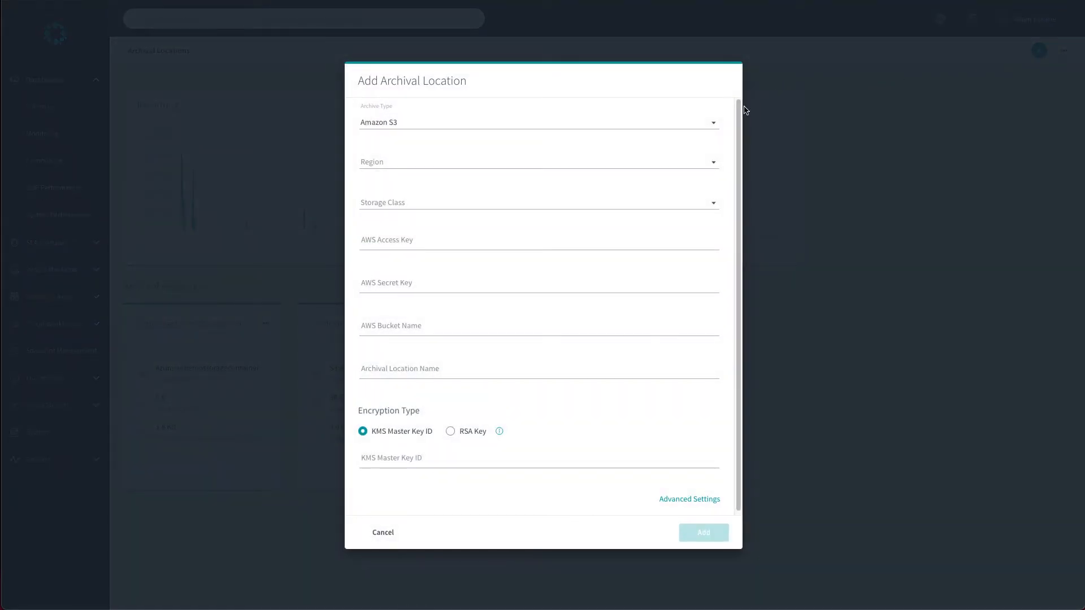
{"action": "left_click", "coordinate": [715, 126]}
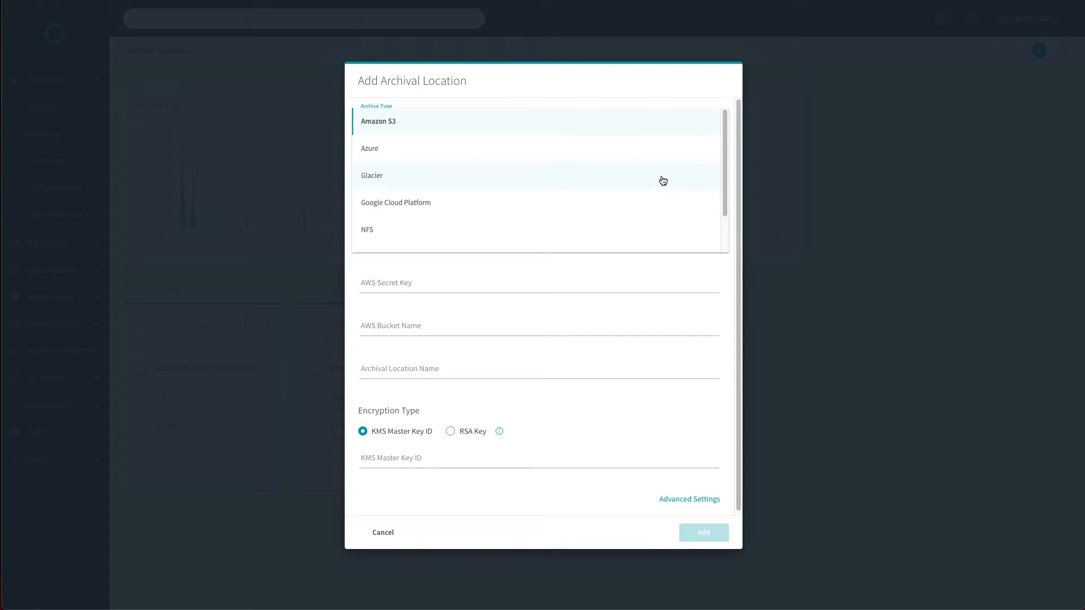
{"action": "scroll", "coordinate": [662, 176], "scroll_direction": "down", "scroll_amount": 2}
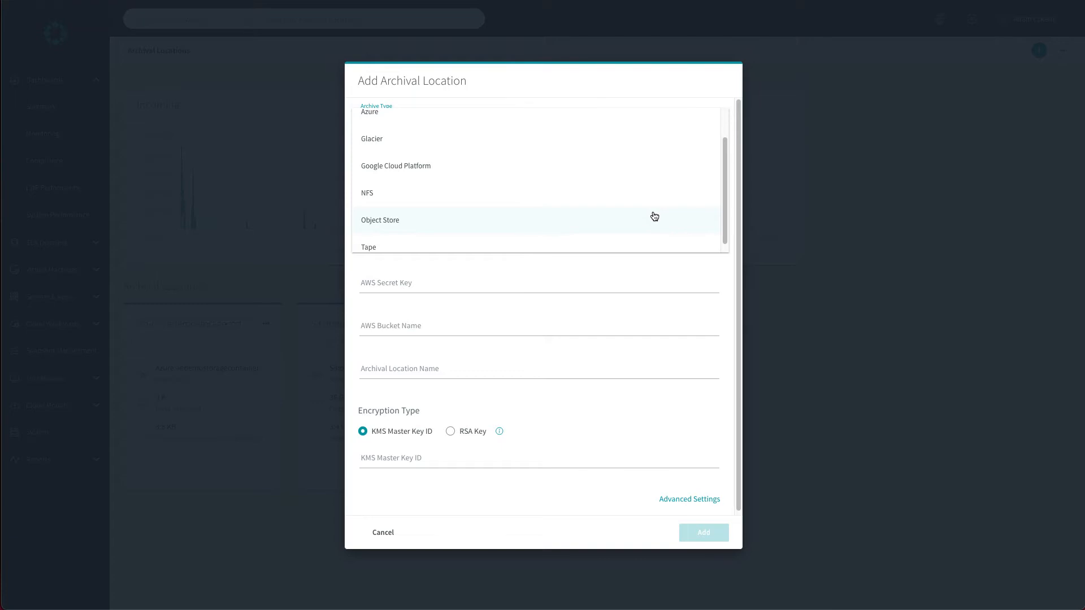
{"action": "scroll", "coordinate": [655, 217], "scroll_direction": "down", "scroll_amount": 1}
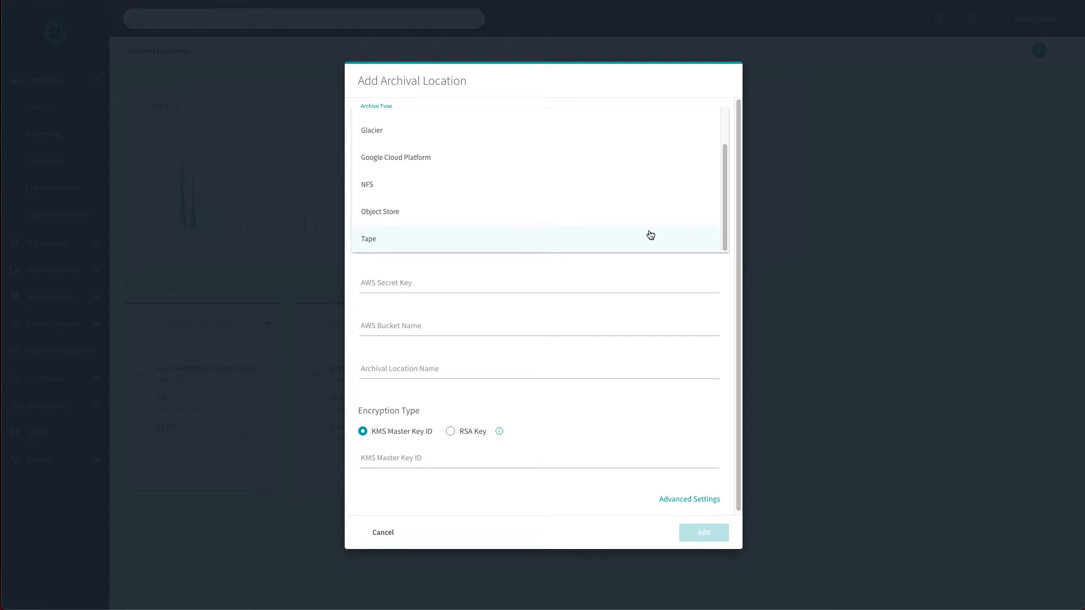
{"action": "scroll", "coordinate": [654, 226], "scroll_direction": "up", "scroll_amount": 2}
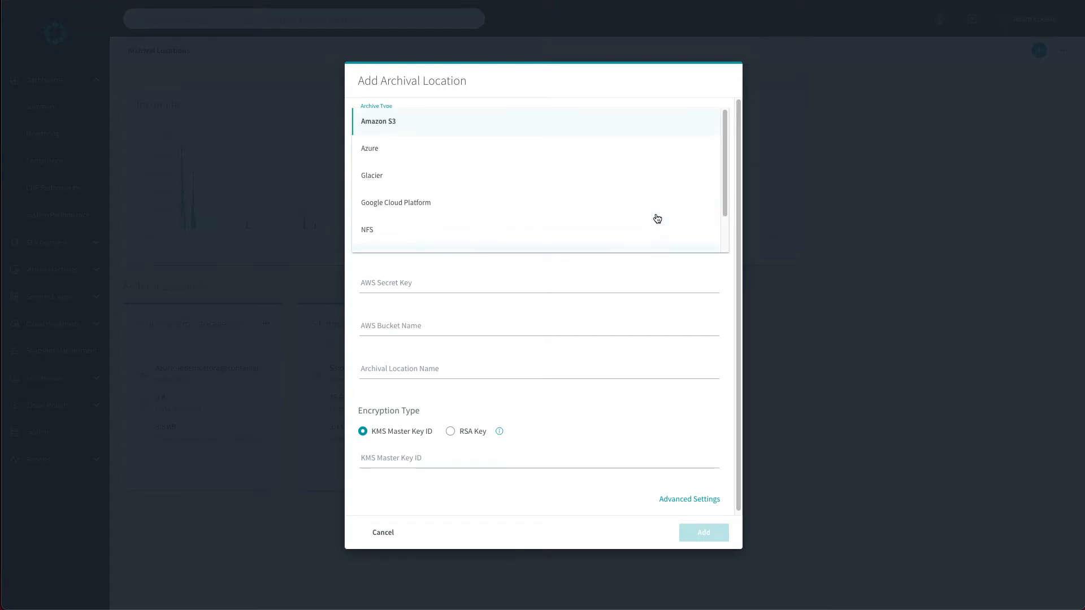
{"action": "left_click", "coordinate": [632, 89]}
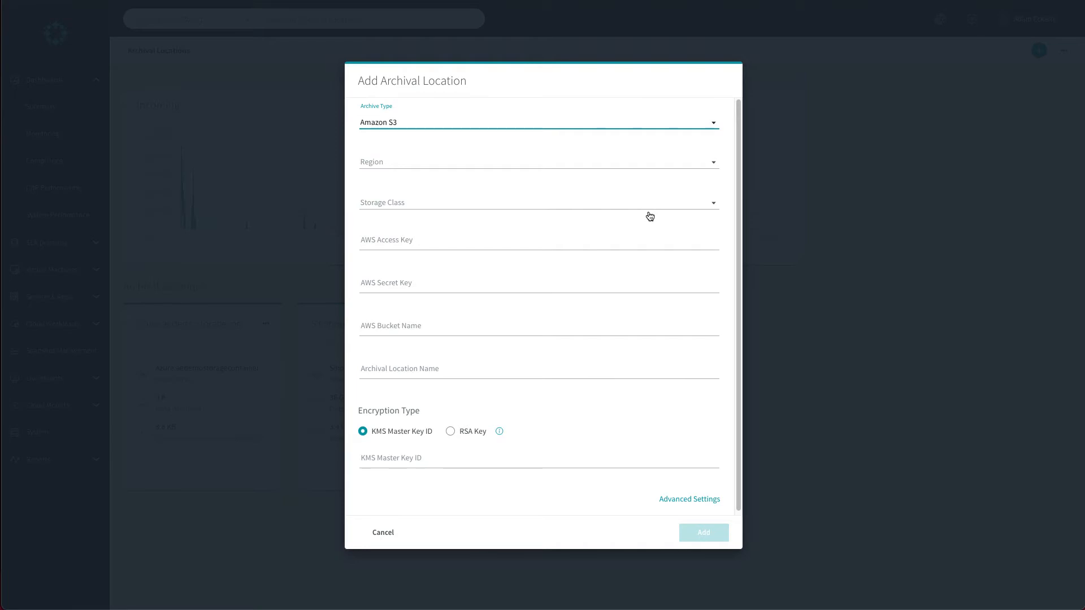
Preview the fields for the Azure and Glacier archive types, then cancel the dialog.
{"action": "left_click", "coordinate": [618, 128]}
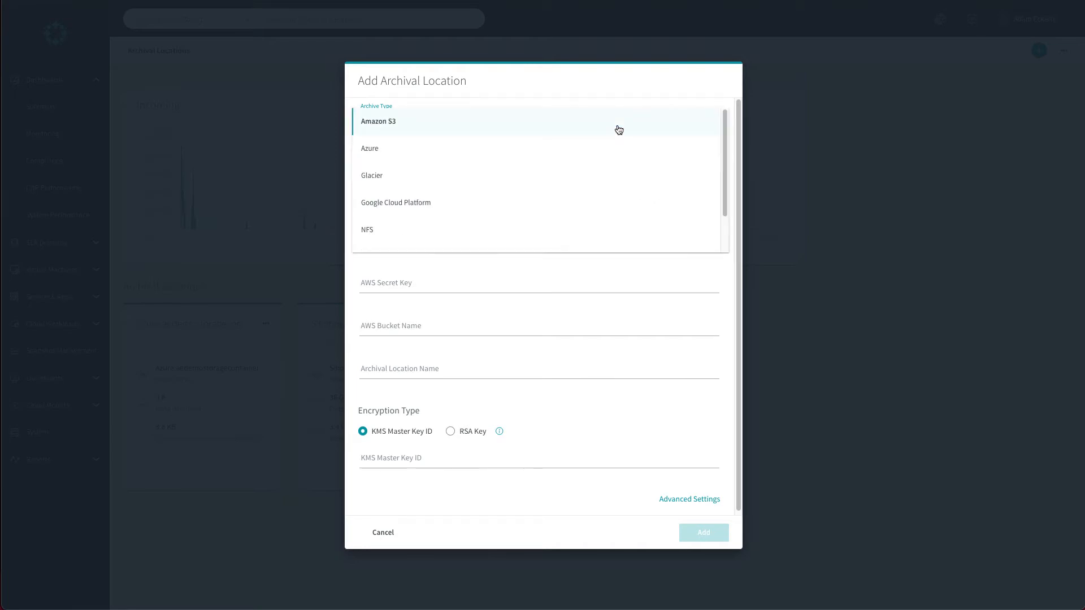
{"action": "left_click", "coordinate": [617, 148]}
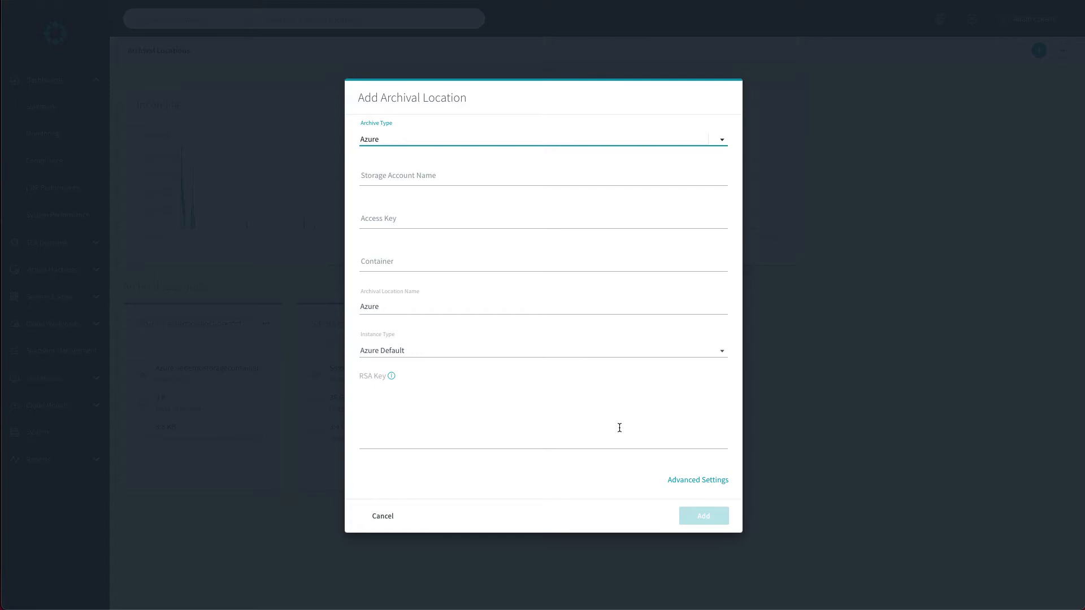
{"action": "left_click", "coordinate": [569, 140]}
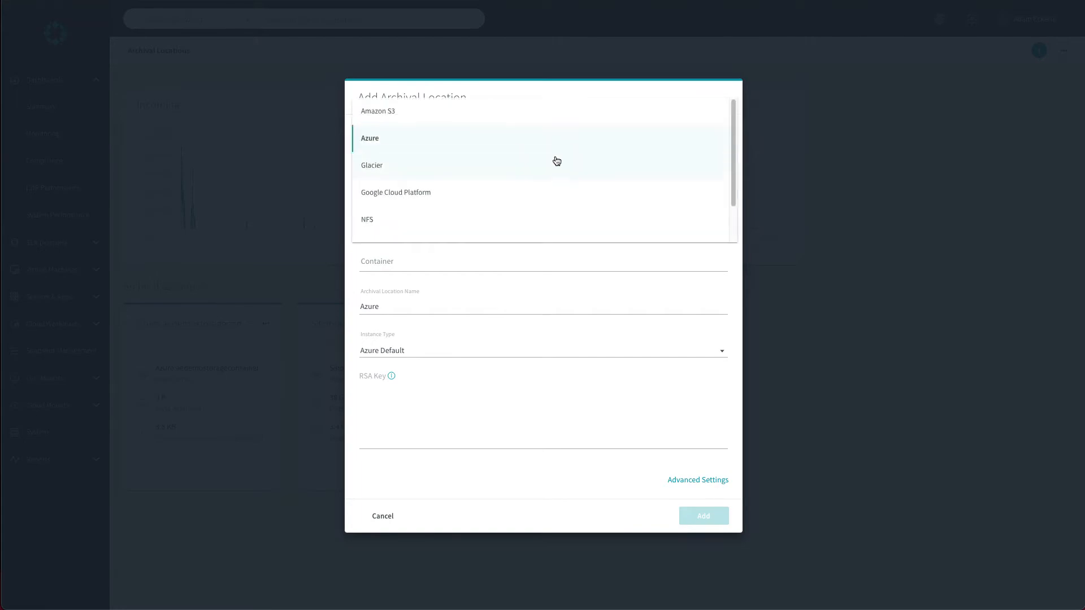
{"action": "left_click", "coordinate": [552, 169]}
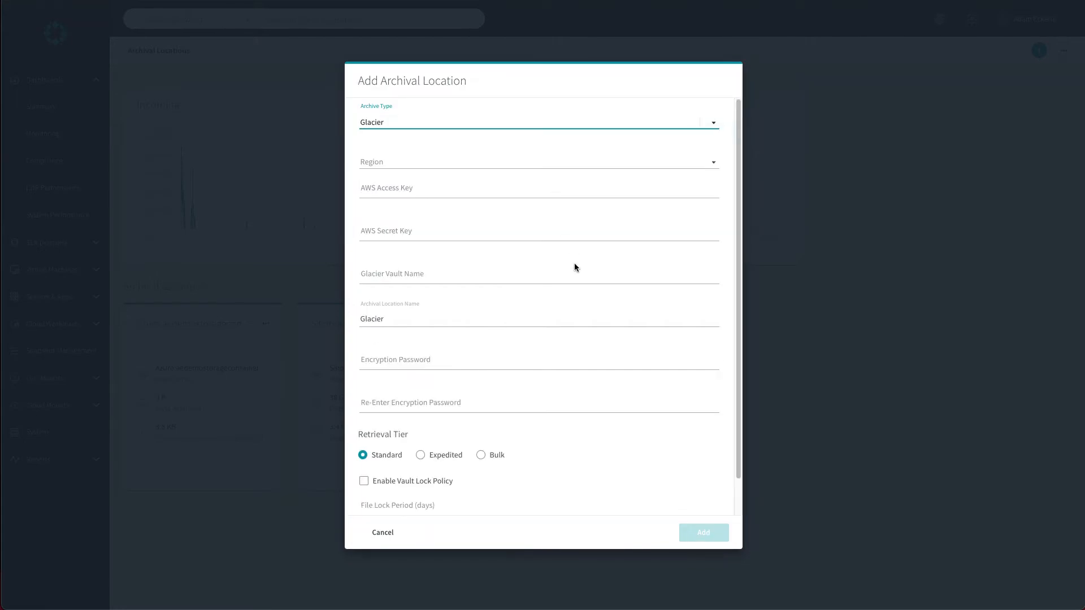
{"action": "left_click", "coordinate": [390, 531]}
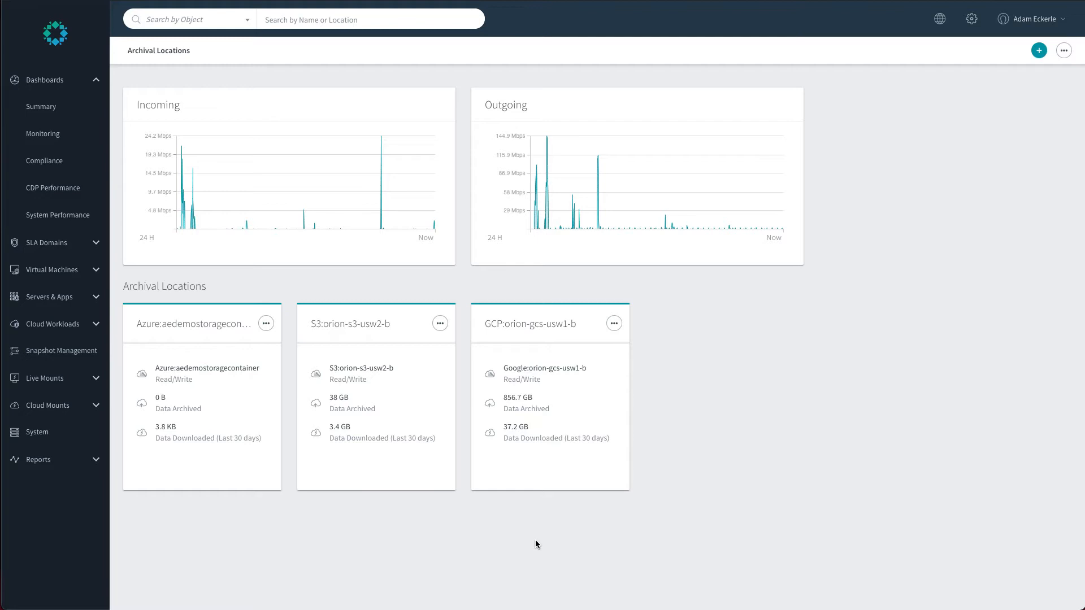
Edit the DEMO-AE local SLA domain and set its Retention On Brik to 1 day.
{"action": "left_click", "coordinate": [79, 244]}
{"action": "left_click", "coordinate": [48, 134]}
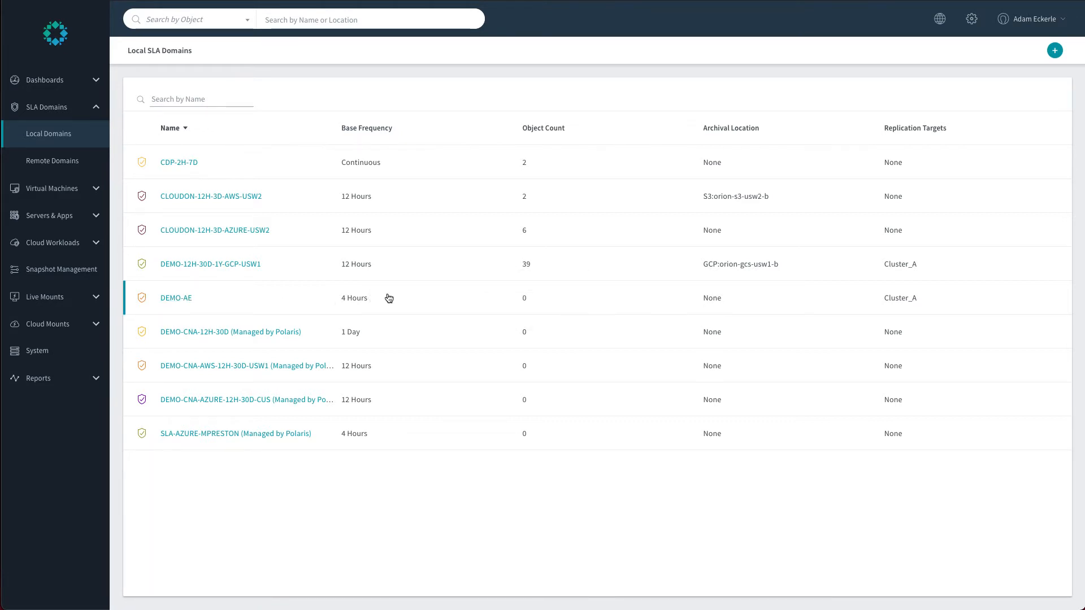
{"action": "left_click", "coordinate": [183, 299]}
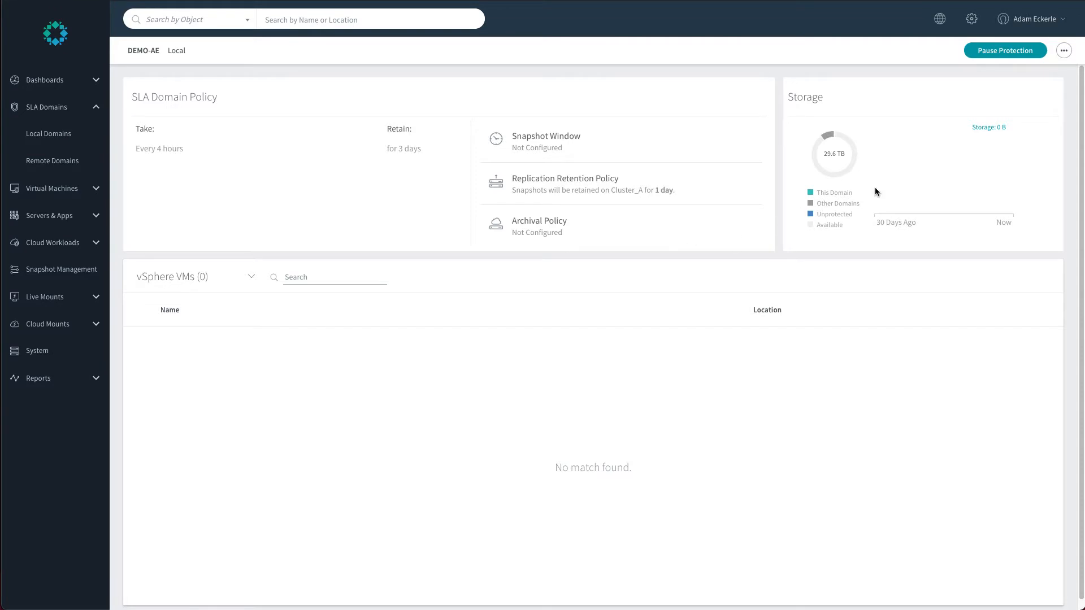
{"action": "left_click", "coordinate": [1060, 54]}
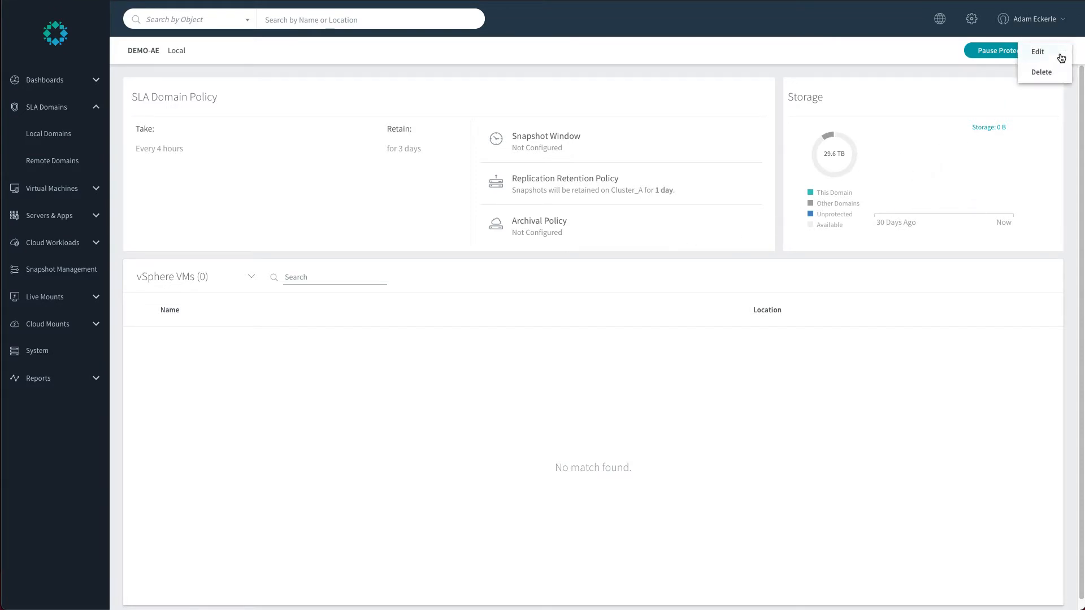
{"action": "left_click", "coordinate": [1046, 56]}
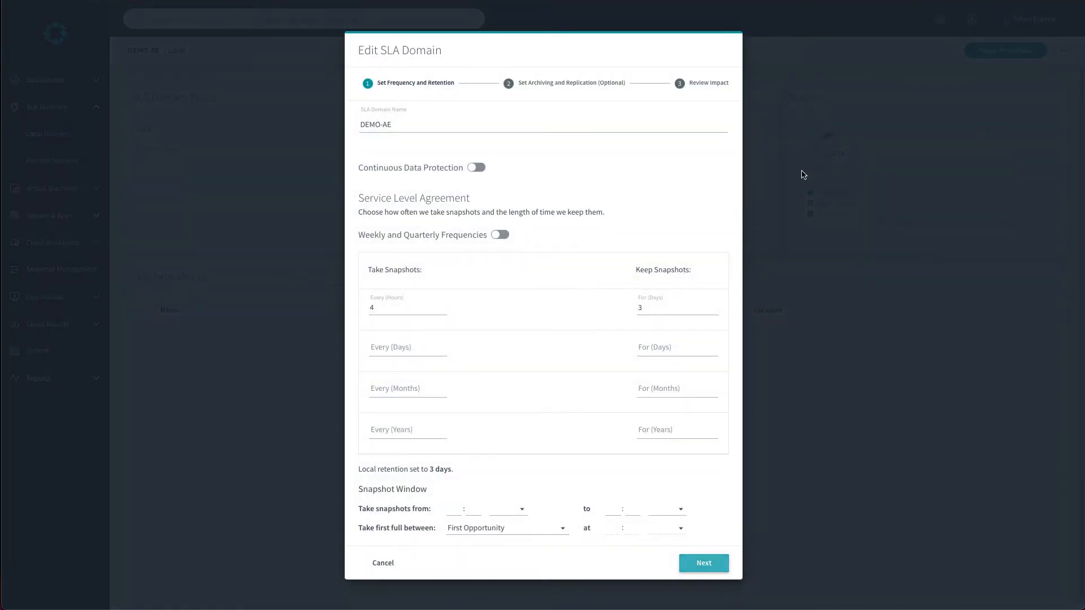
{"action": "left_click", "coordinate": [691, 564]}
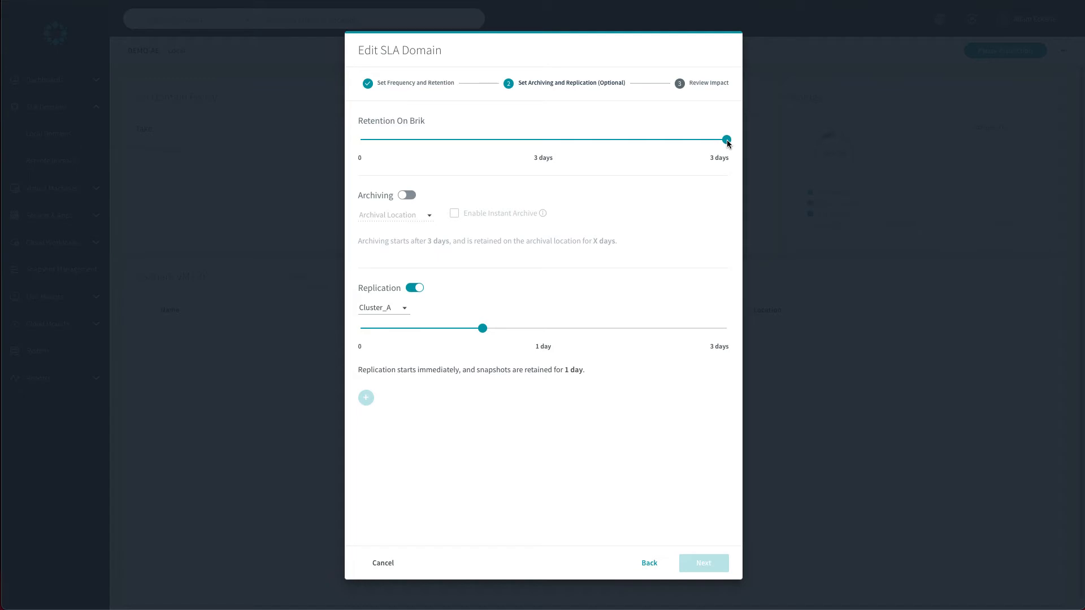
{"action": "left_click_drag", "start_coordinate": [728, 142], "coordinate": [514, 149]}
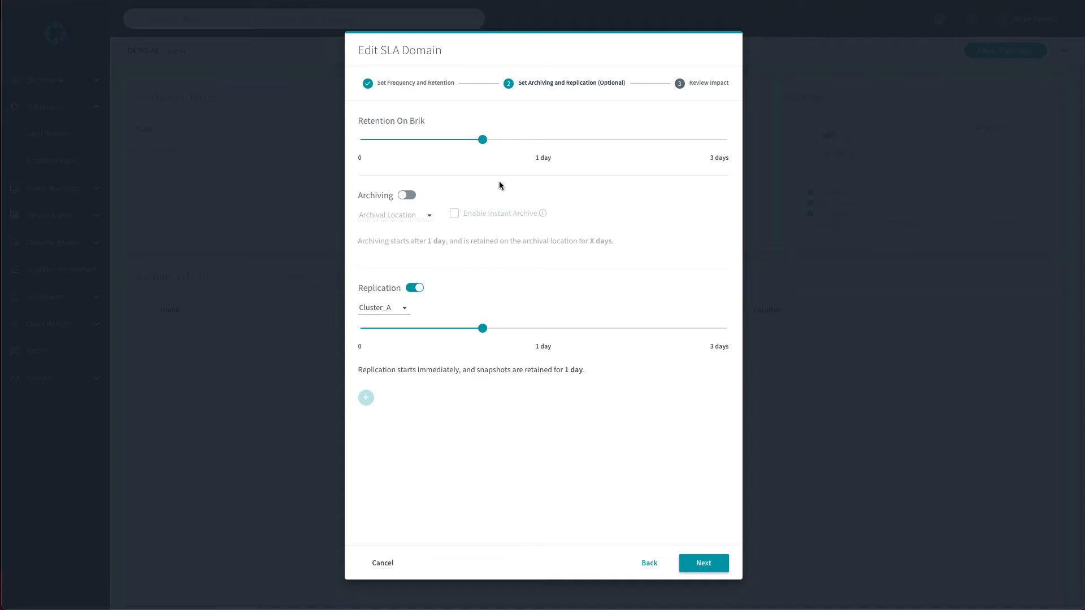
Enable archiving for the SLA domain and choose Azure:aedemostoragecontainer as the archival location.
{"action": "left_click", "coordinate": [408, 196]}
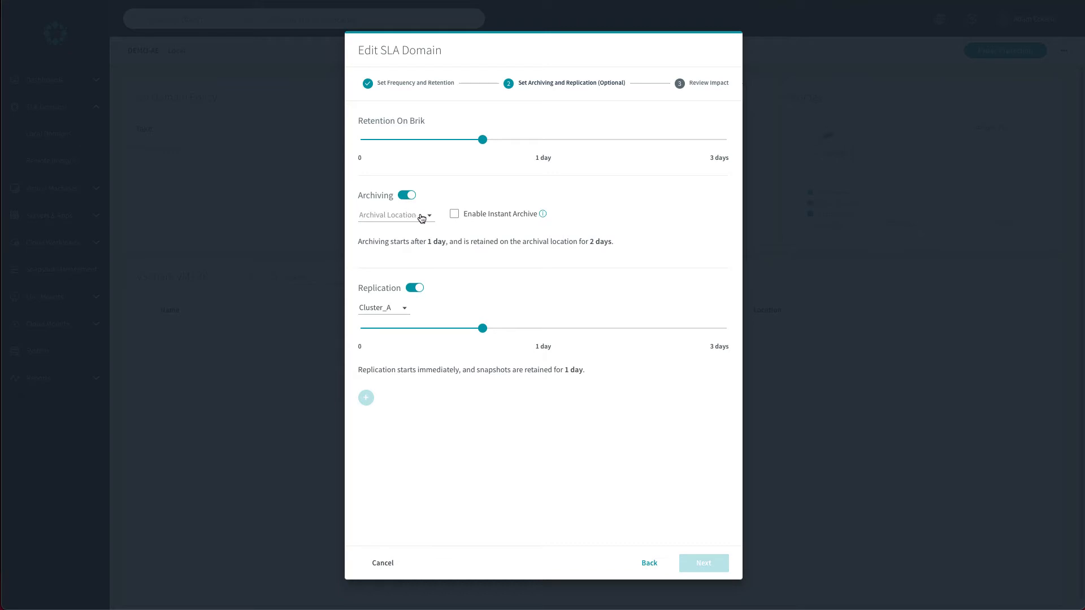
{"action": "left_click", "coordinate": [430, 217]}
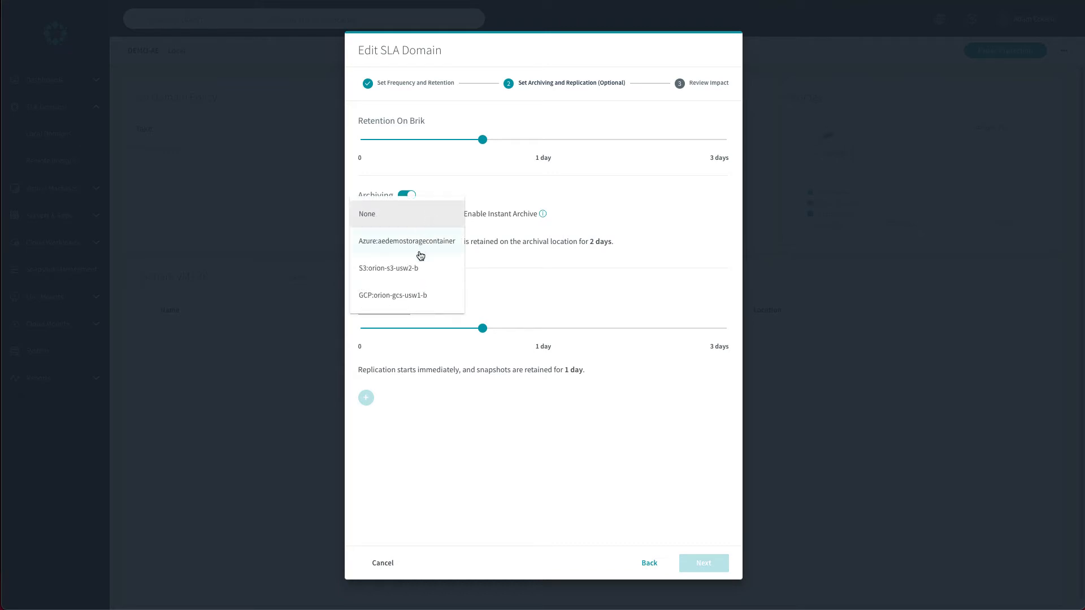
{"action": "left_click", "coordinate": [416, 269]}
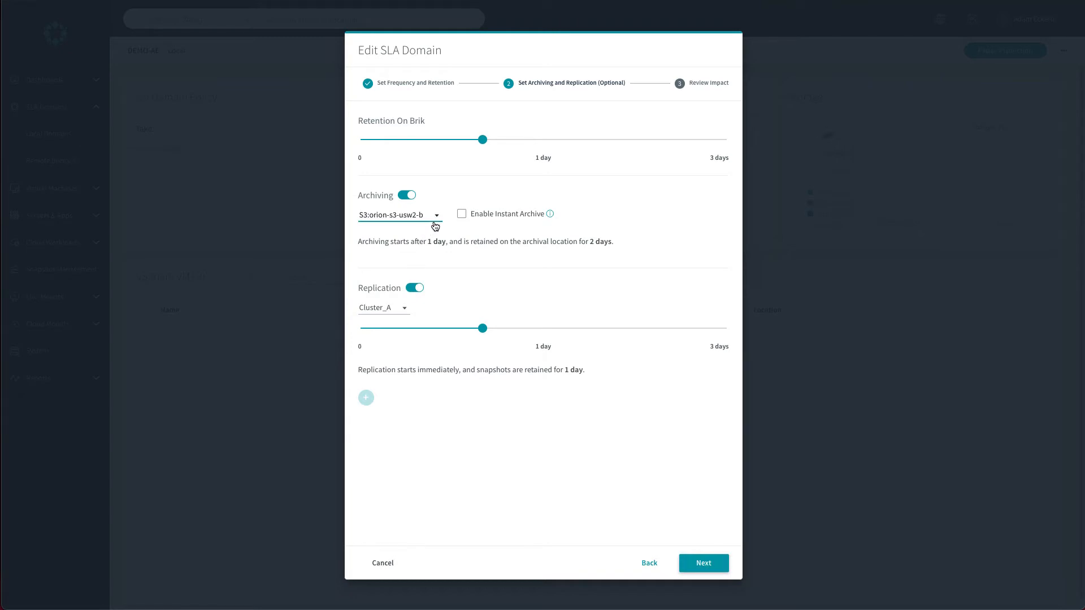
{"action": "left_click", "coordinate": [431, 220]}
{"action": "left_click", "coordinate": [413, 247]}
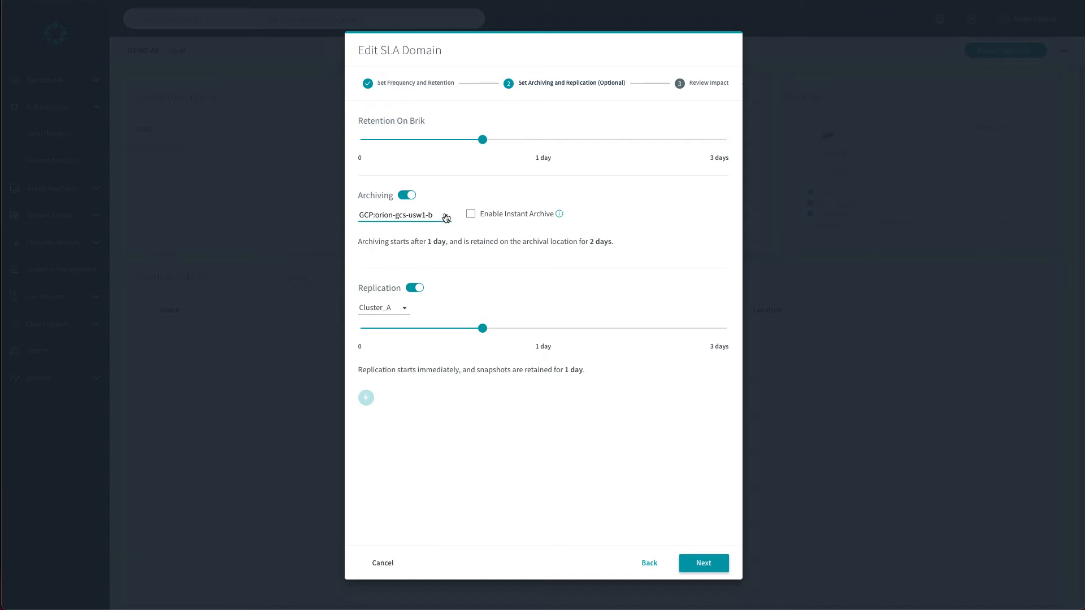
{"action": "left_click", "coordinate": [445, 215]}
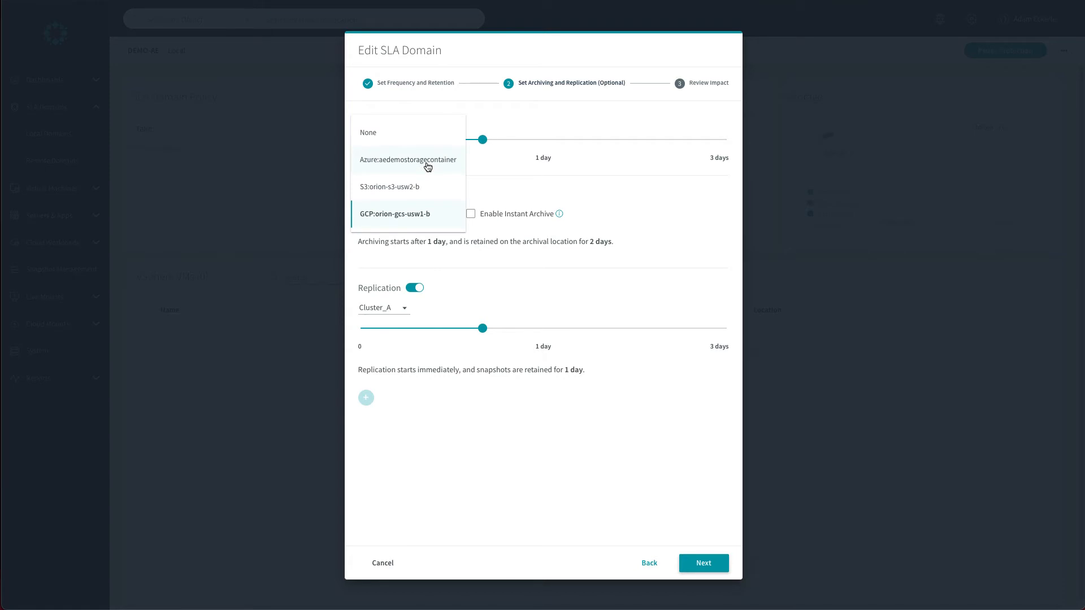
{"action": "left_click", "coordinate": [428, 165]}
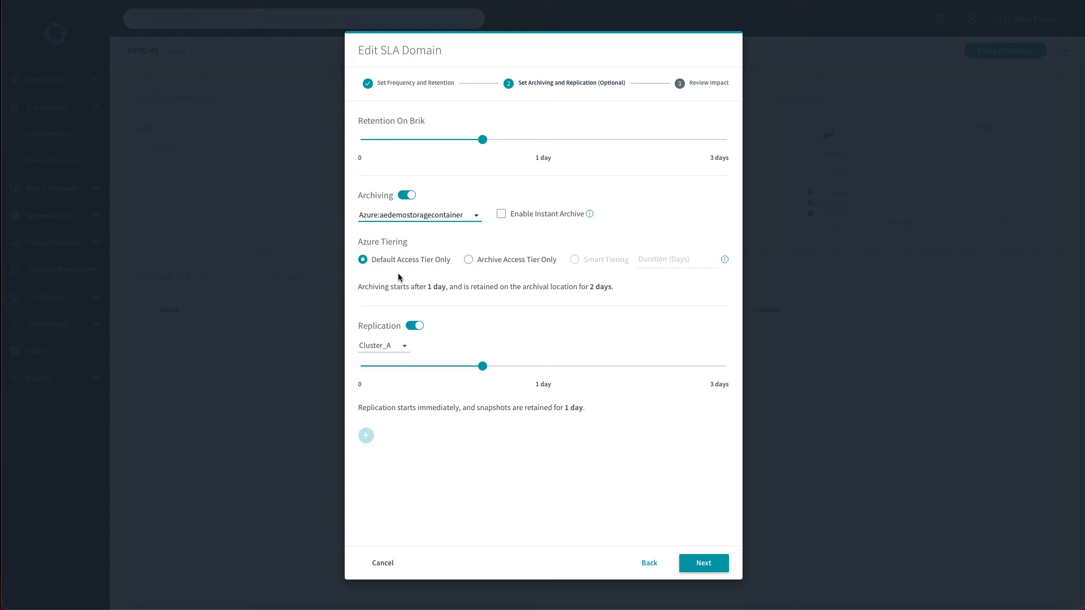
Keep Azure tiering at Default Access Tier Only and apply the SLA domain changes.
{"action": "left_click", "coordinate": [460, 261]}
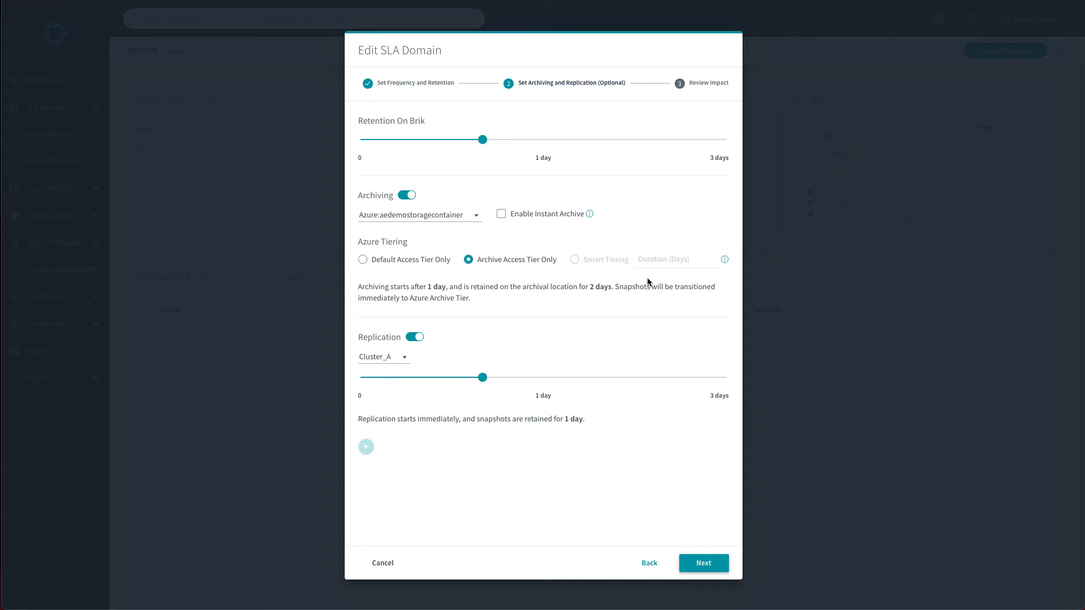
{"action": "left_click", "coordinate": [415, 261]}
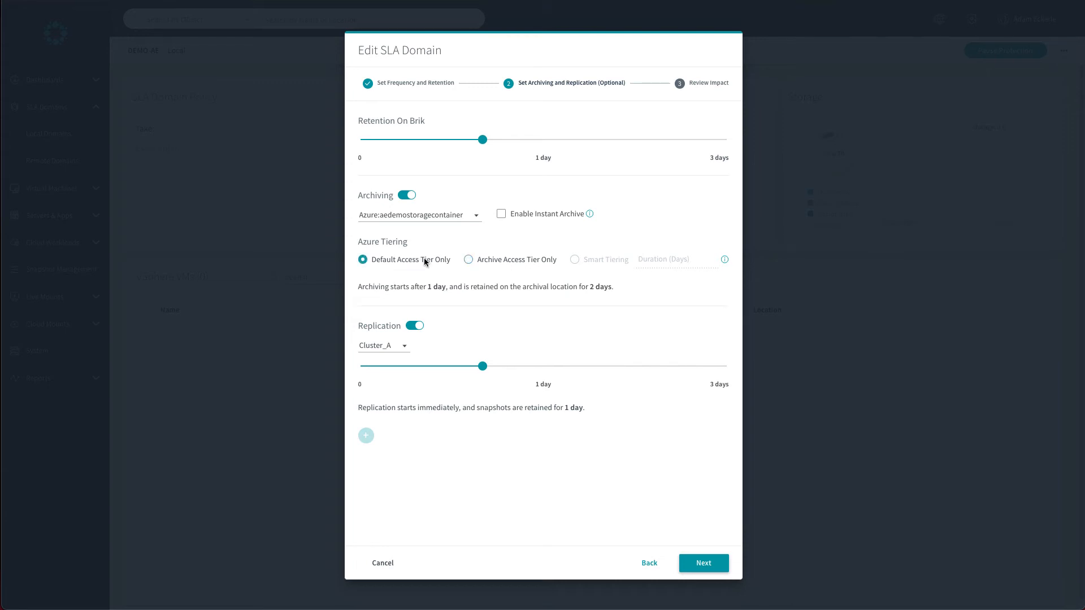
{"action": "left_click", "coordinate": [716, 565]}
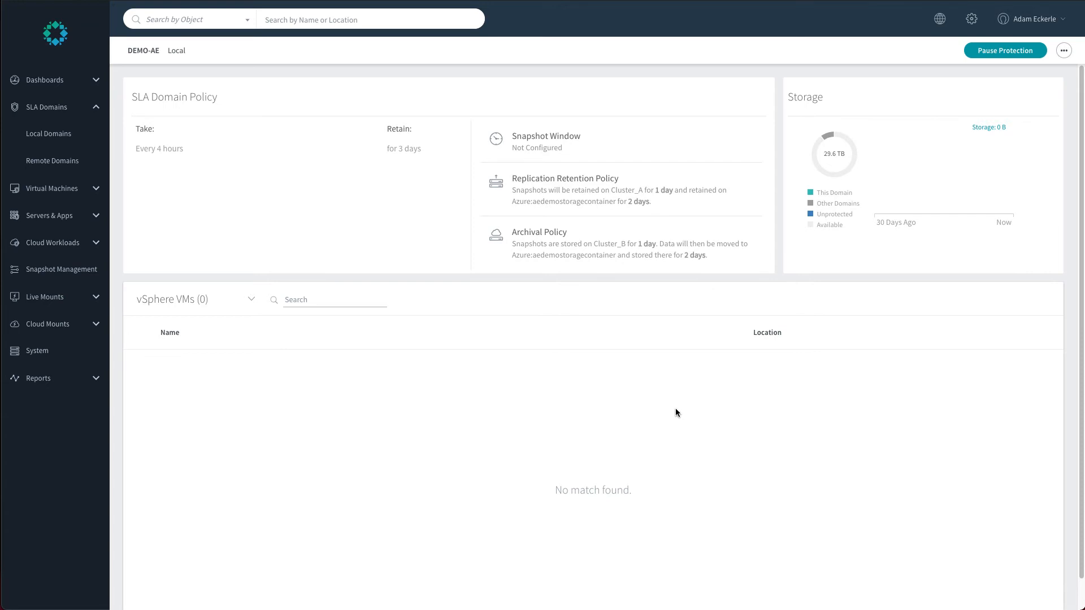
Search the vSphere VMs for demo and open the DEMO-AWS-LIN virtual machine.
{"action": "left_click", "coordinate": [52, 188]}
{"action": "left_click", "coordinate": [48, 170]}
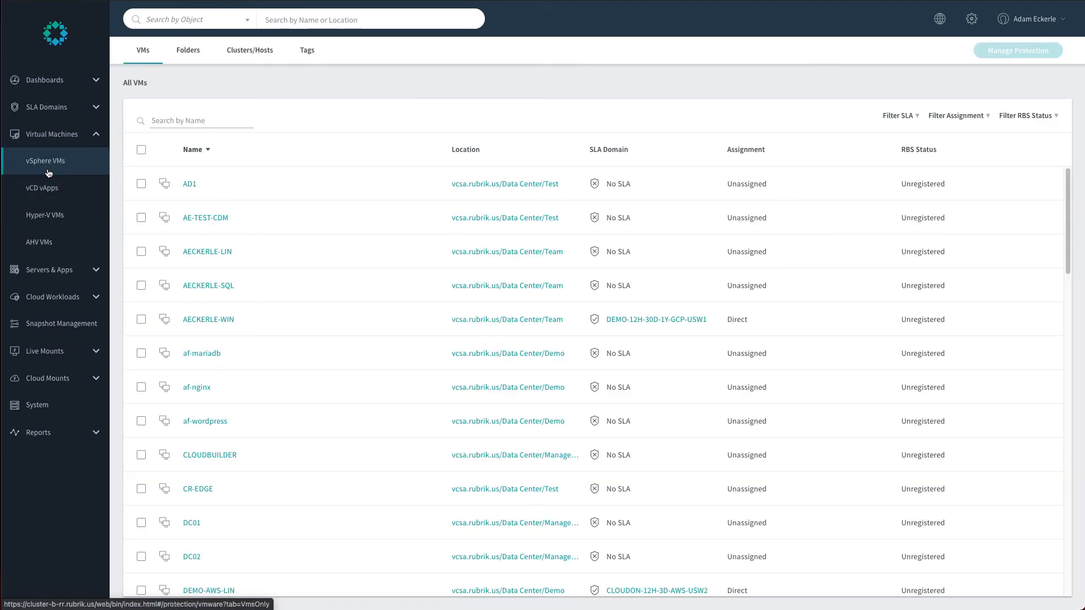
{"action": "left_click", "coordinate": [222, 126]}
{"action": "type", "text": "demo"}
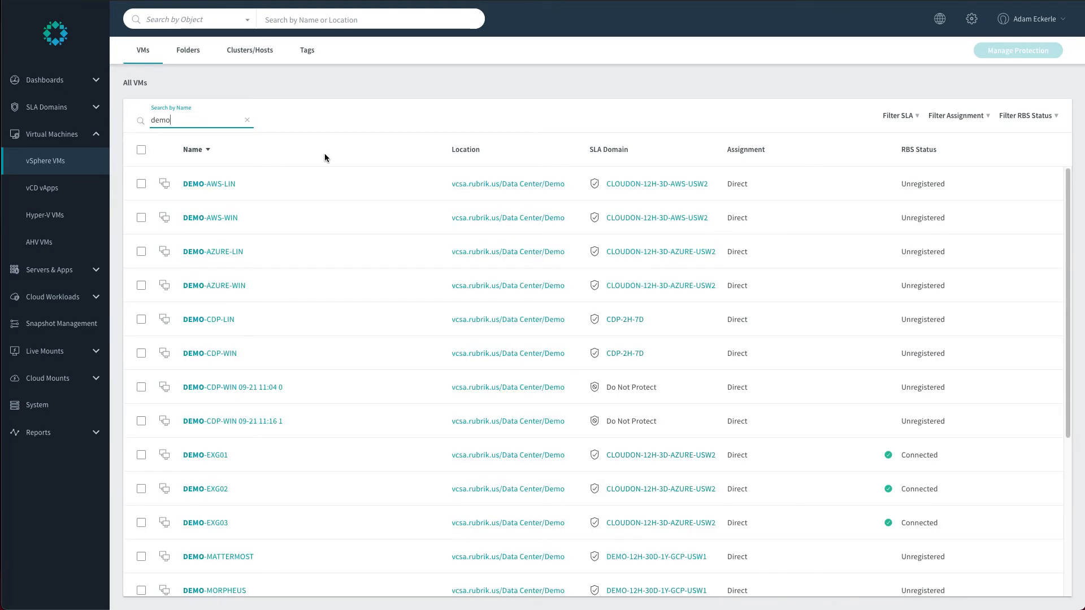
{"action": "left_click", "coordinate": [214, 187]}
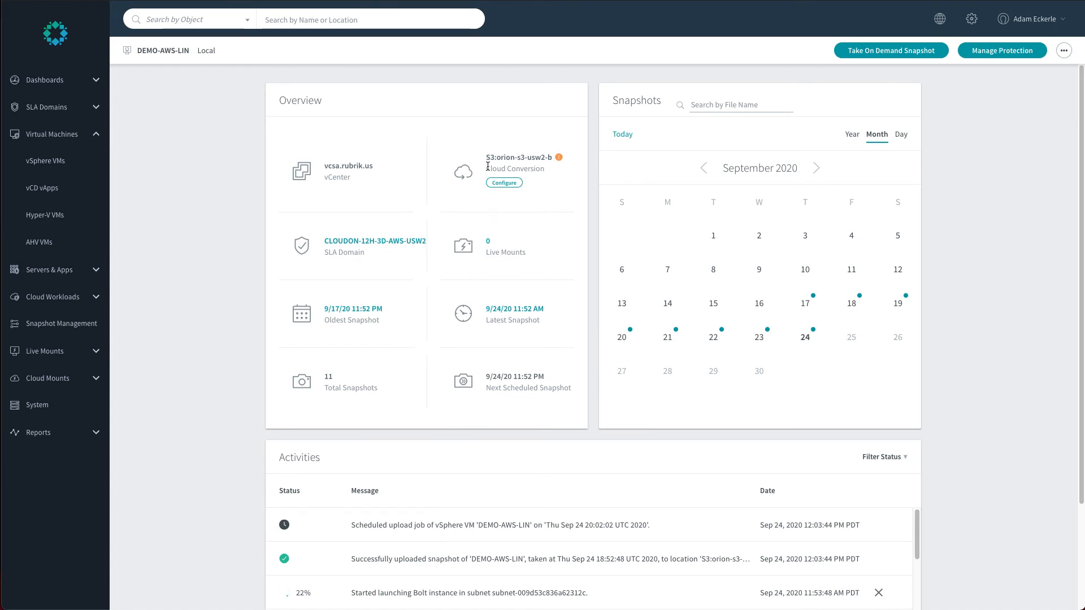
Search the VM's snapshots for hosts and open the versions of /etc/hosts.
{"action": "left_click", "coordinate": [725, 100]}
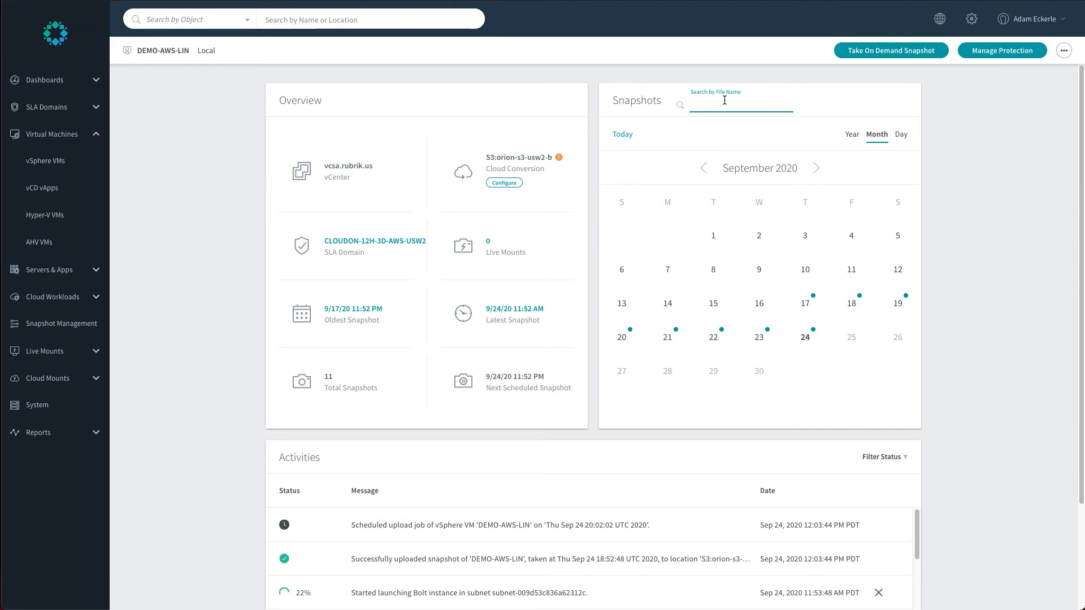
{"action": "type", "text": "hosts"}
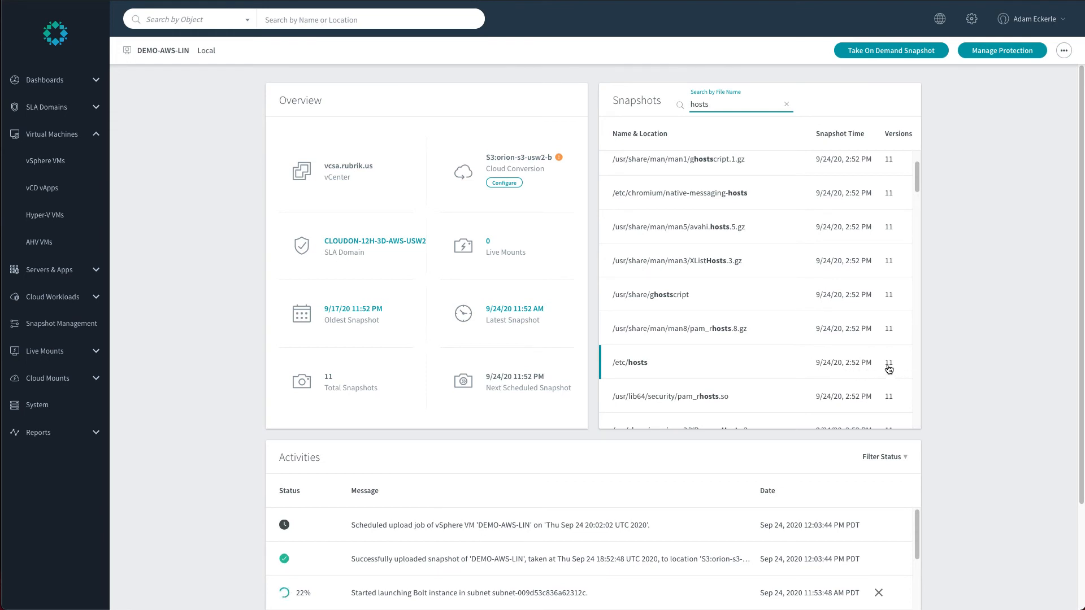
{"action": "left_click", "coordinate": [751, 368]}
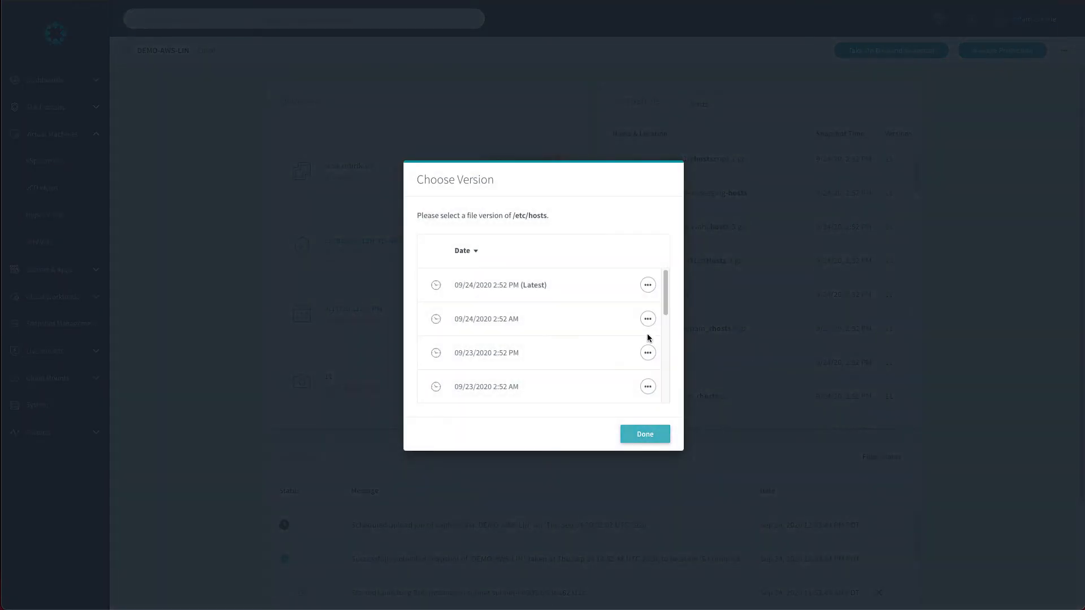
Download the 09/18/2020 2:52 AM version of /etc/hosts from the archive.
{"action": "left_click_drag", "start_coordinate": [667, 303], "coordinate": [669, 385]}
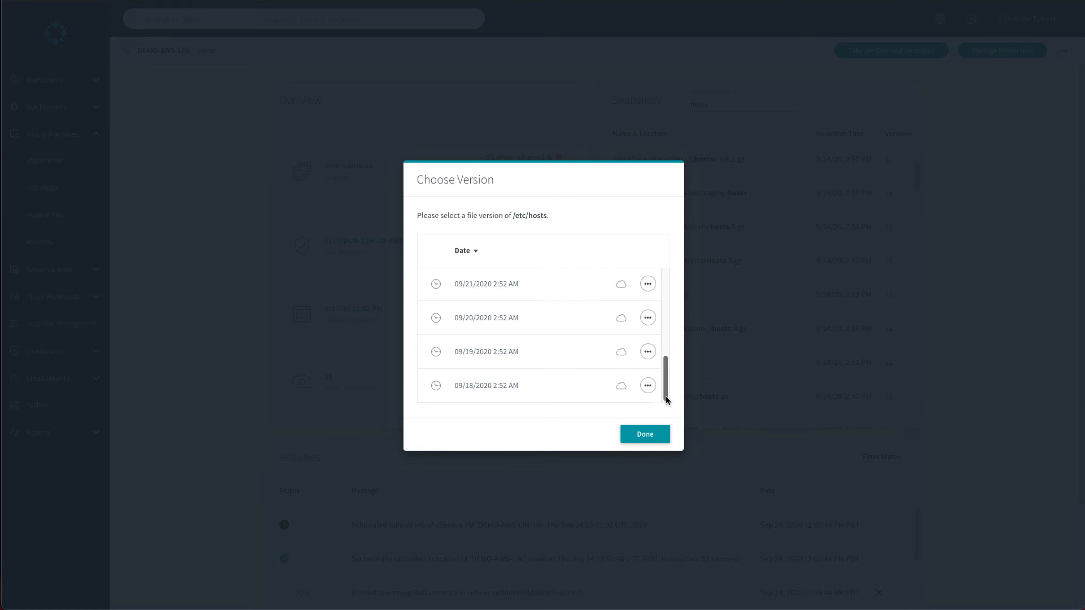
{"action": "left_click_drag", "start_coordinate": [666, 398], "coordinate": [666, 365]}
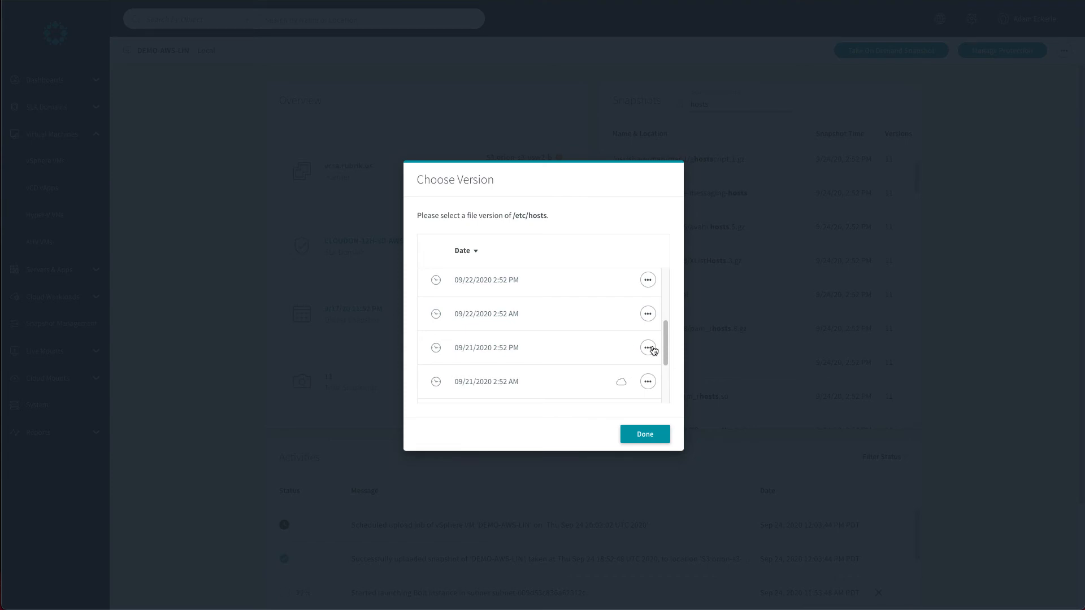
{"action": "left_click_drag", "start_coordinate": [666, 346], "coordinate": [664, 391]}
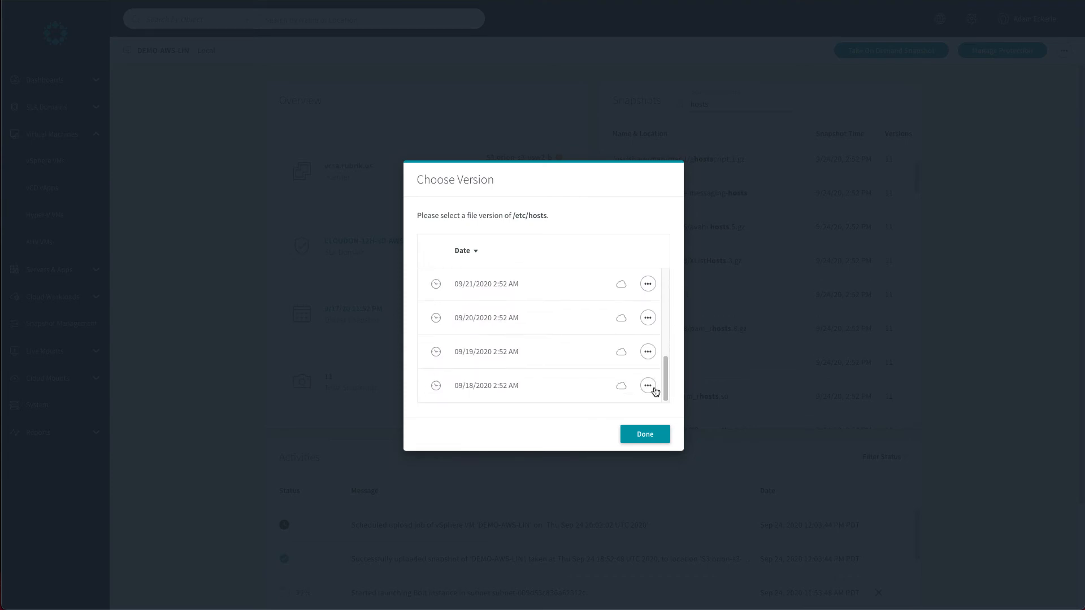
{"action": "left_click", "coordinate": [650, 390]}
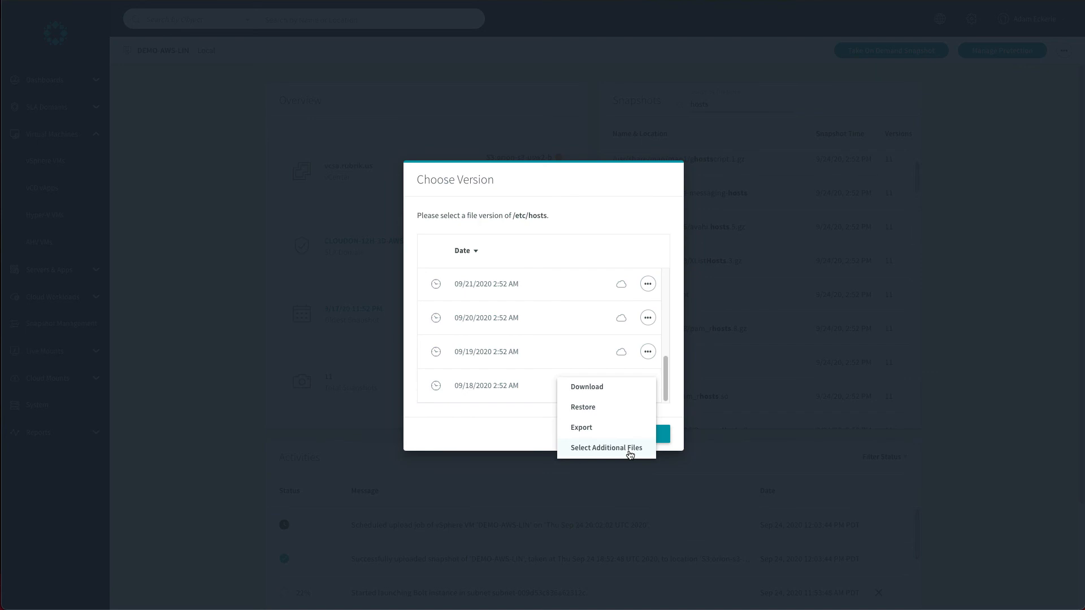
{"action": "left_click", "coordinate": [619, 388]}
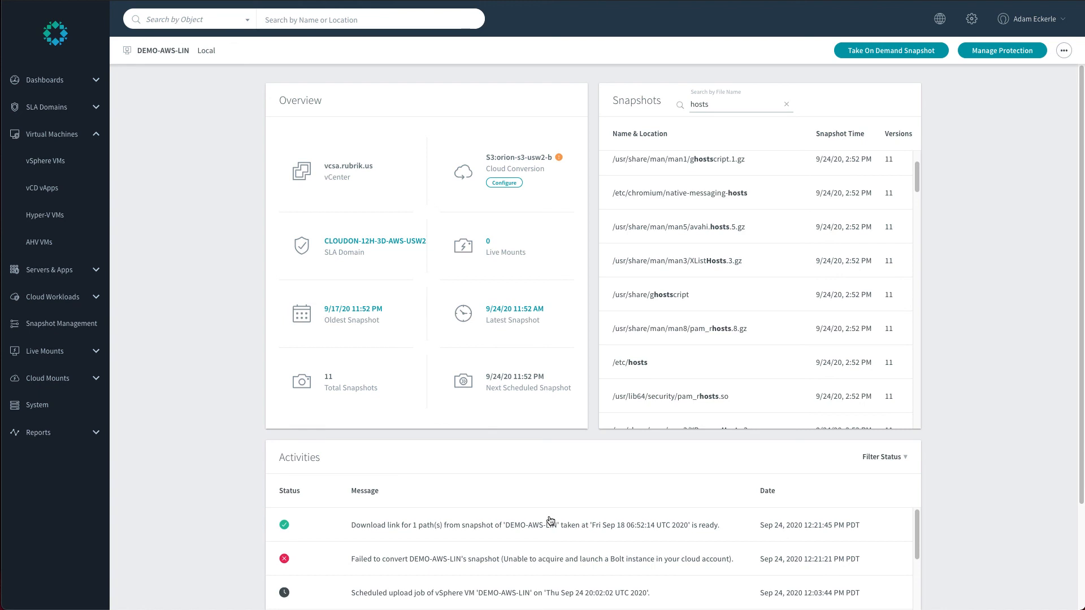
Open the details of the download-ready activity, download the hosts file, and close the dialog.
{"action": "left_click", "coordinate": [517, 535]}
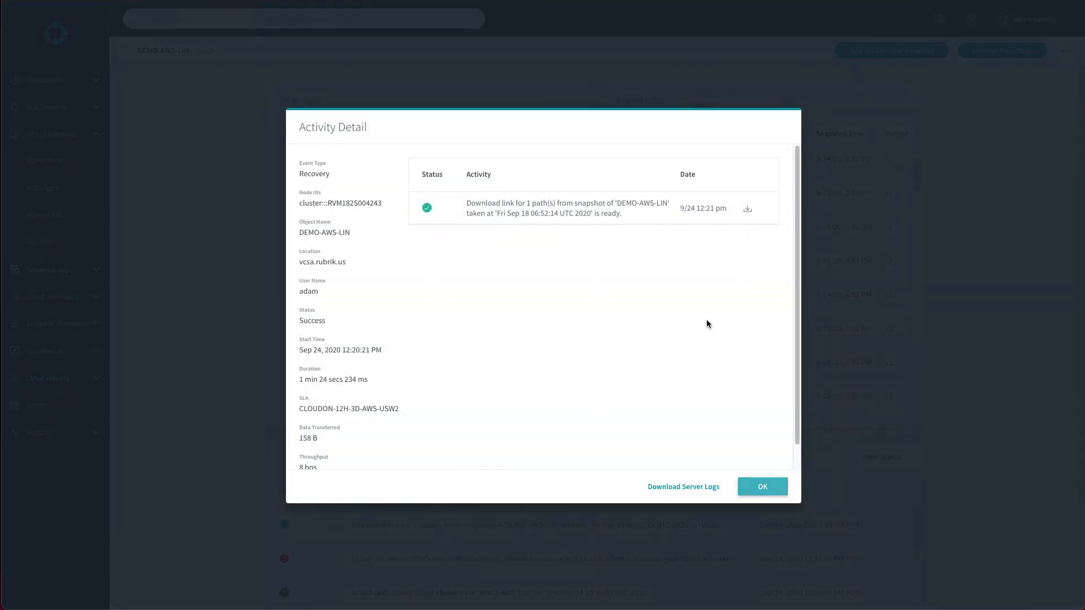
{"action": "left_click", "coordinate": [748, 210]}
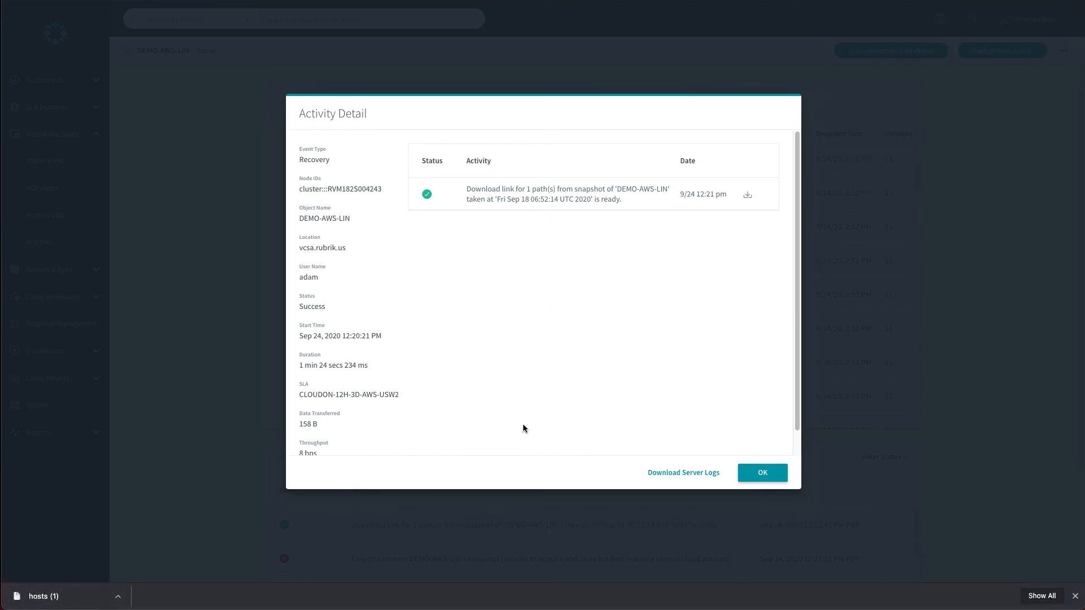
{"action": "left_click", "coordinate": [747, 473]}
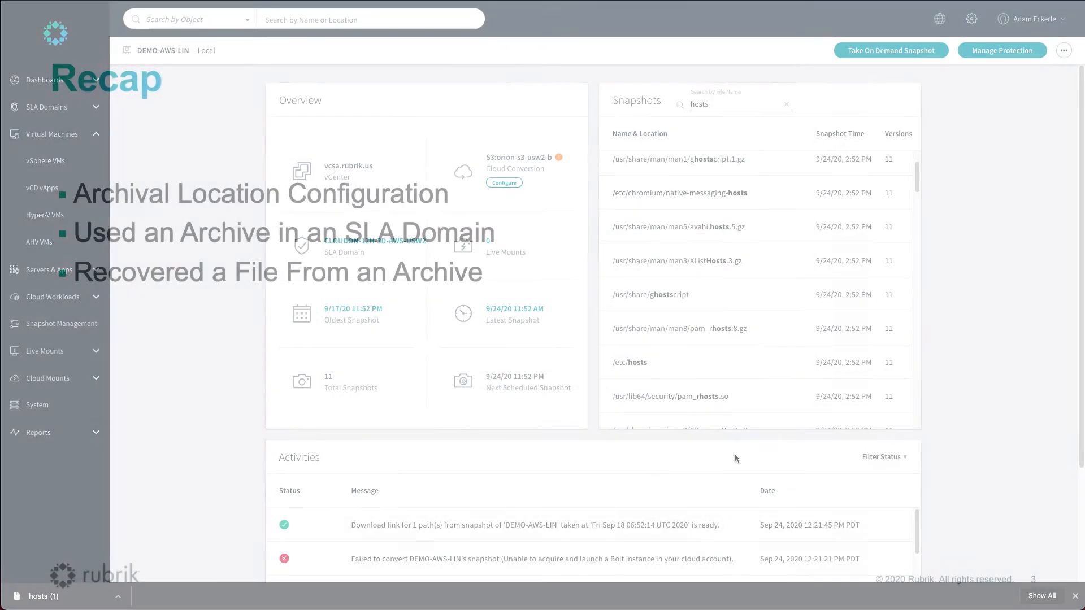